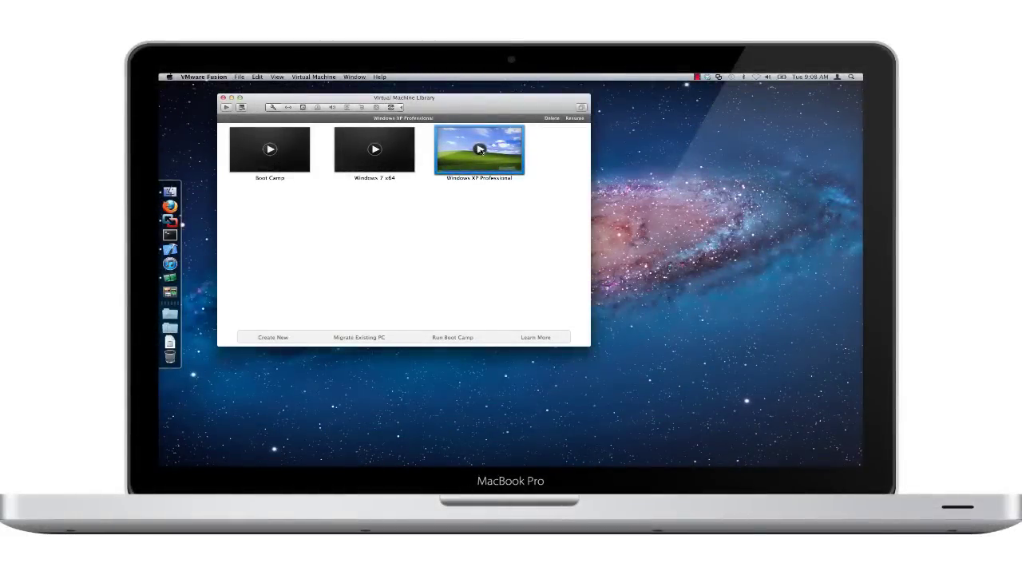
Step: Try to resume the suspended Windows XP Professional virtual machine from the library
left_click(480, 150)
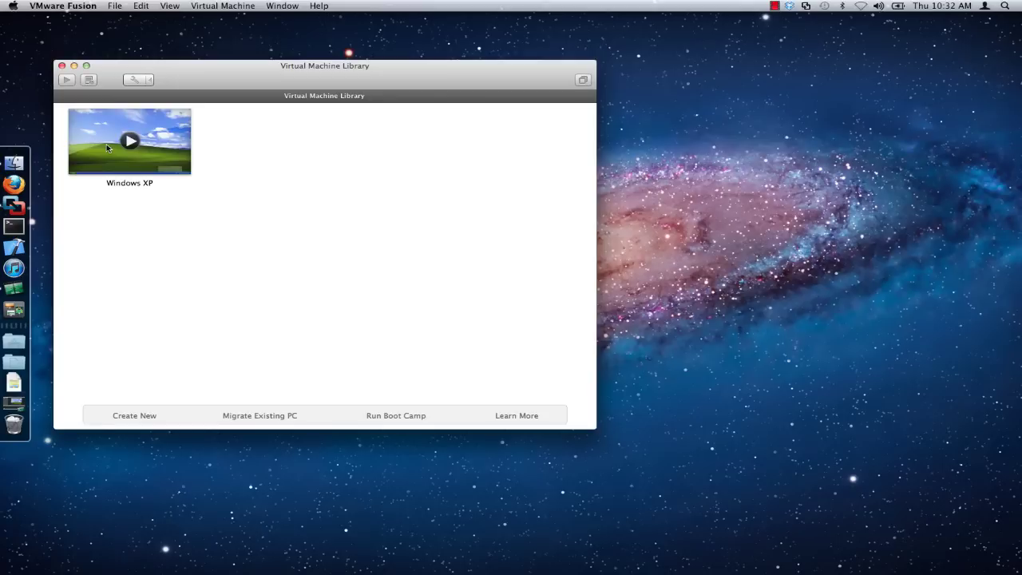
Step: Reveal the Windows XP virtual machine's bundle in Finder
right_click(105, 139)
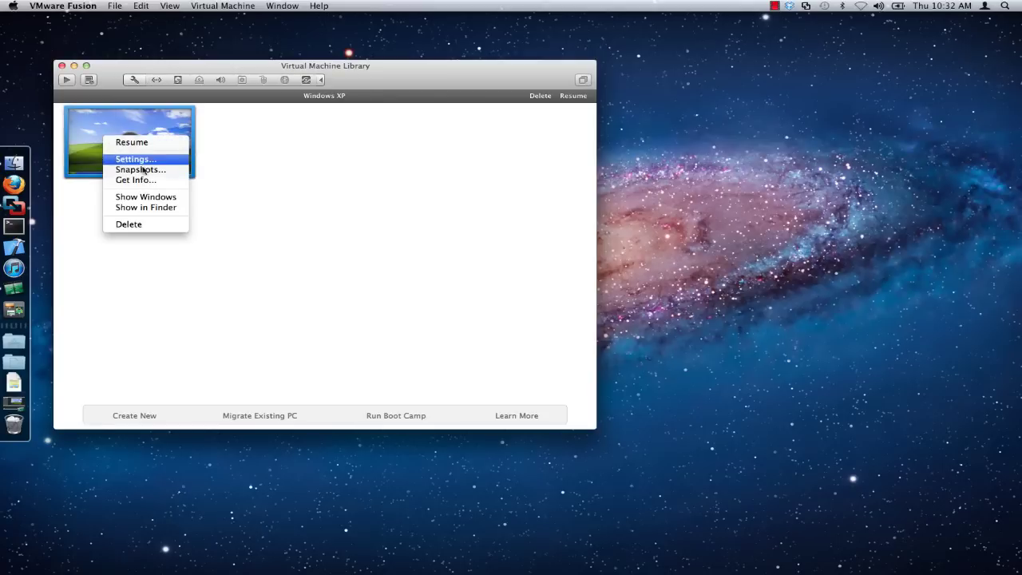
left_click(150, 209)
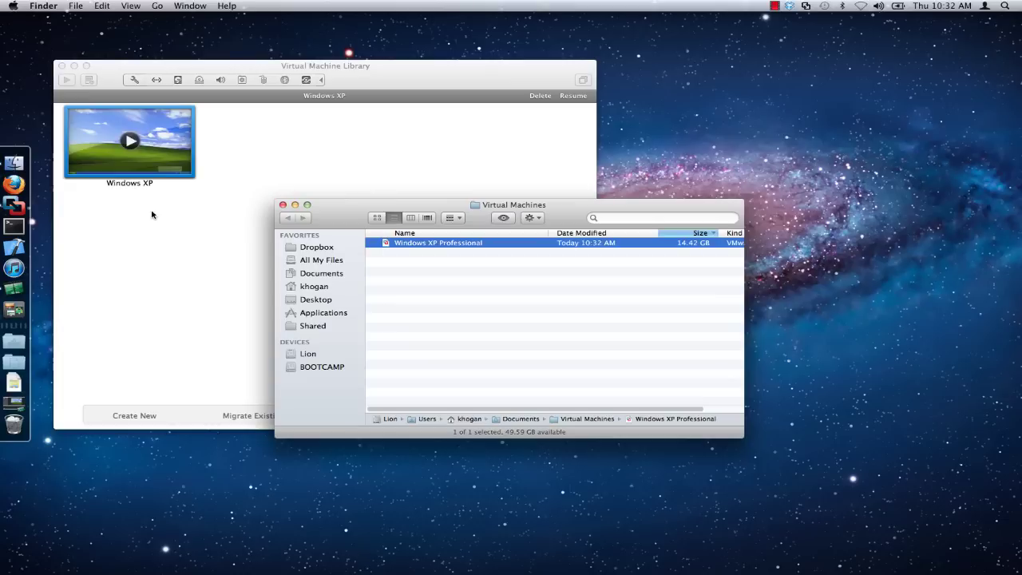
Step: Return to VMware Fusion and quit it
left_click(112, 67)
left_click(59, 6)
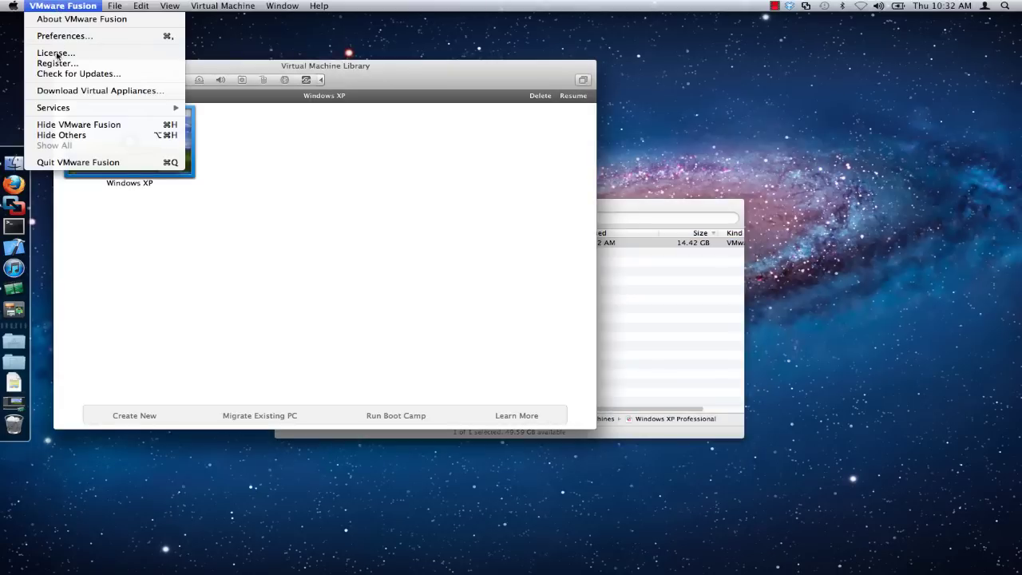
left_click(67, 163)
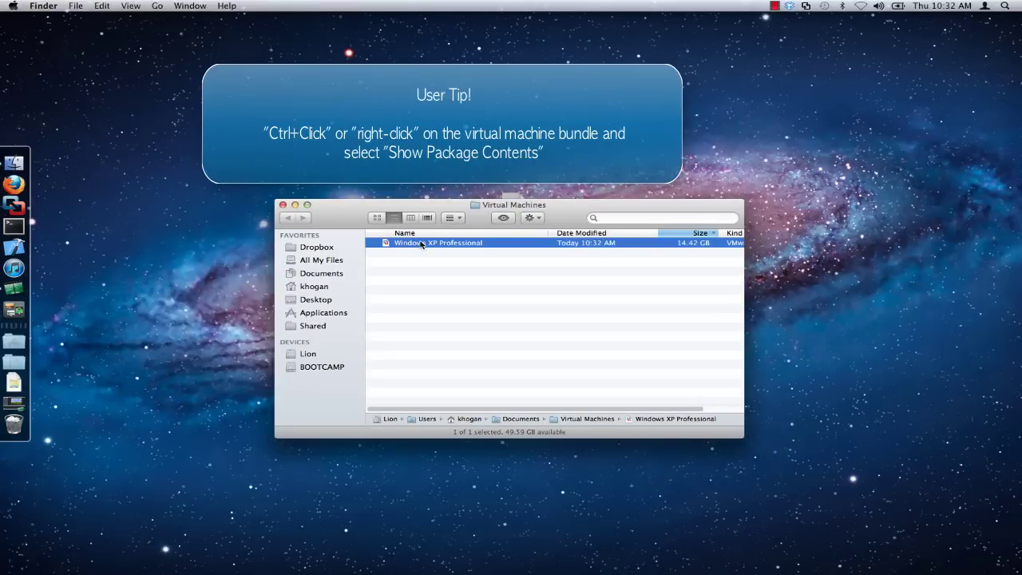
Step: Show the package contents of the Windows XP Professional bundle and enlarge the window to list more files
right_click(422, 243)
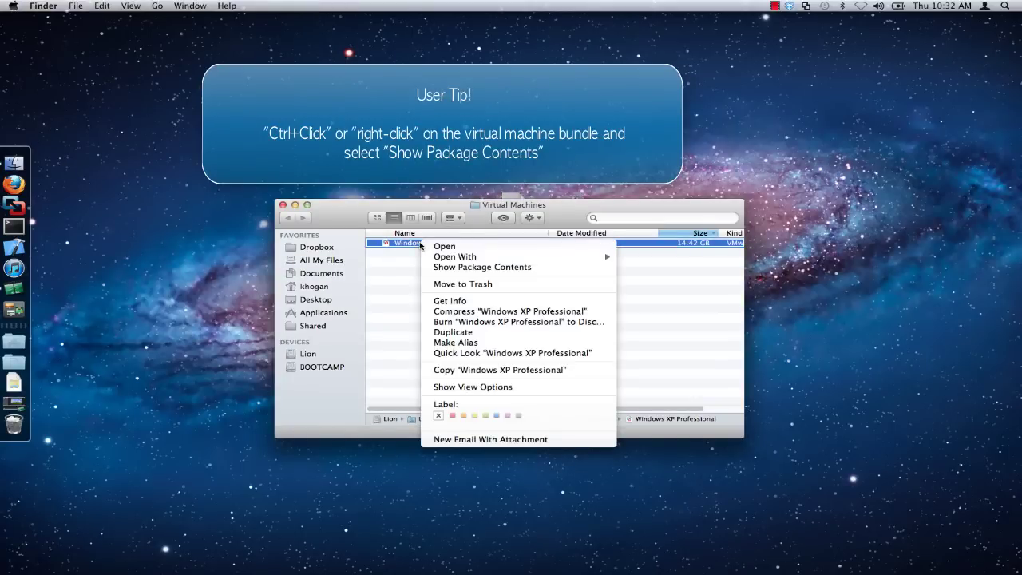
left_click(454, 268)
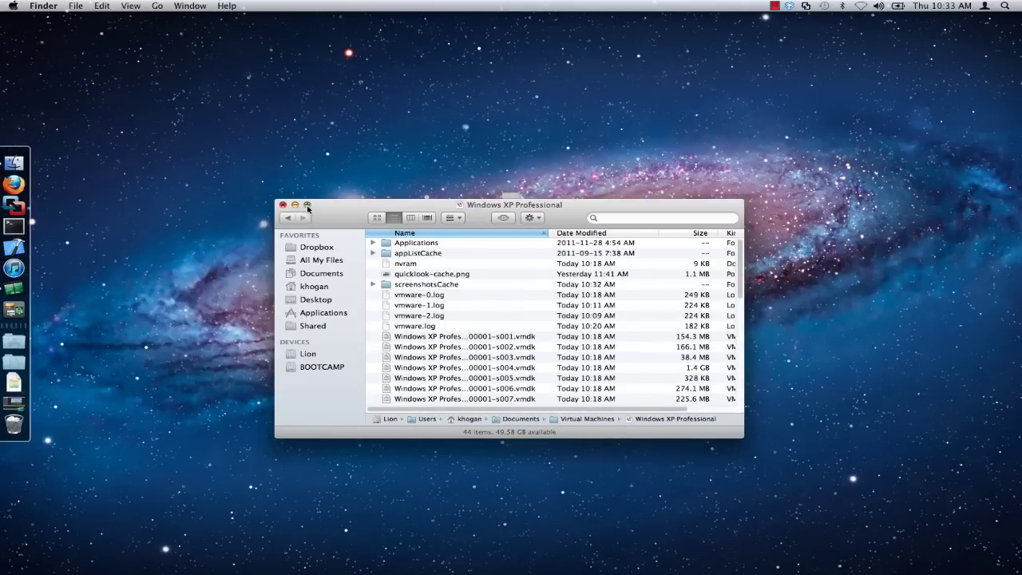
left_click(307, 204)
Step: Move the nvram file from the Windows XP Professional package to the Trash
left_click(398, 166)
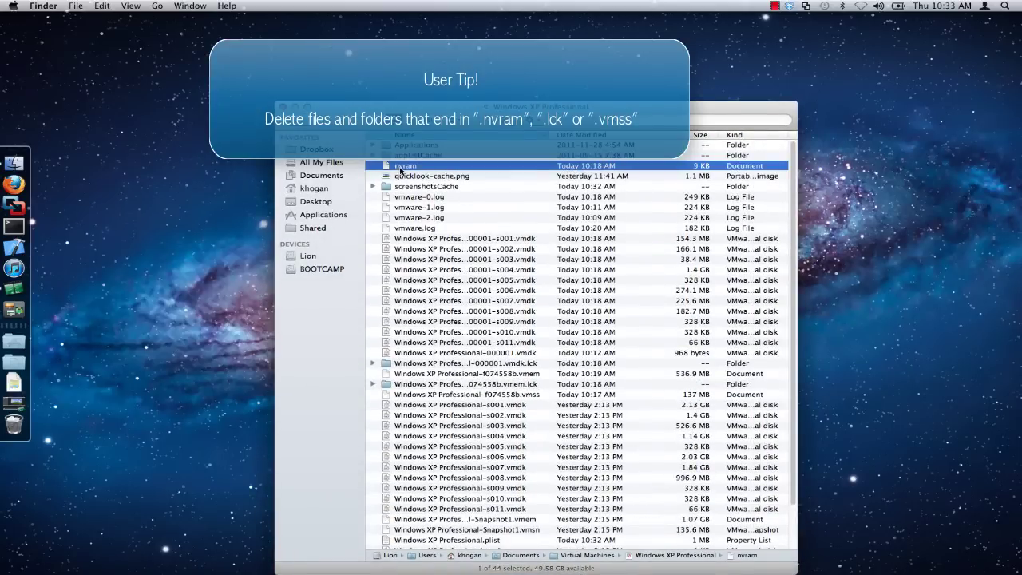
right_click(398, 168)
left_click(428, 200)
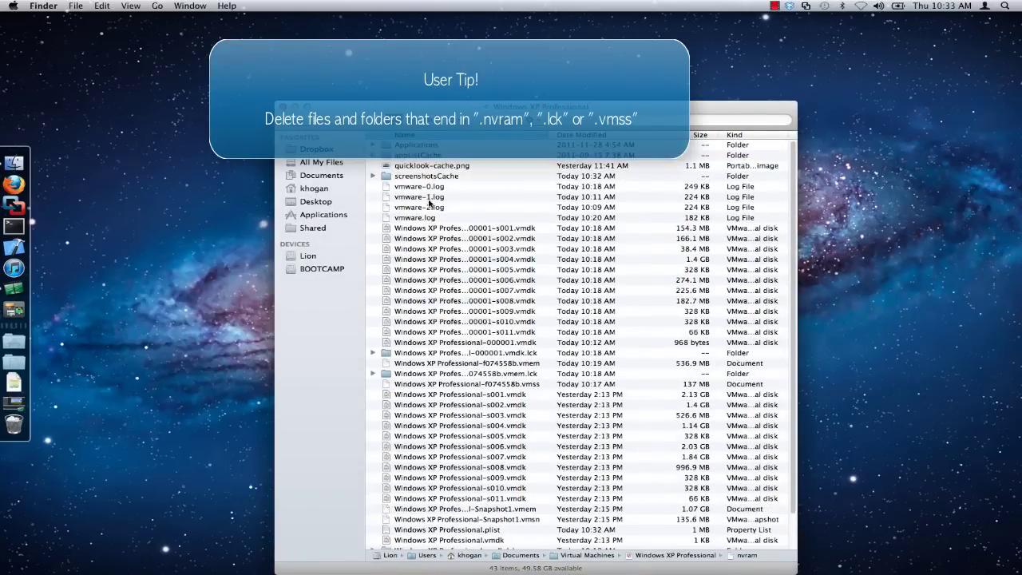
Step: Move the three folders ending in .lck (-000001.vmdk.lck, -f074558b.vmem.lck and Windows XP Professional.vmdk.lck) to the Trash
scroll(433, 201, "down", 3)
left_click(462, 316)
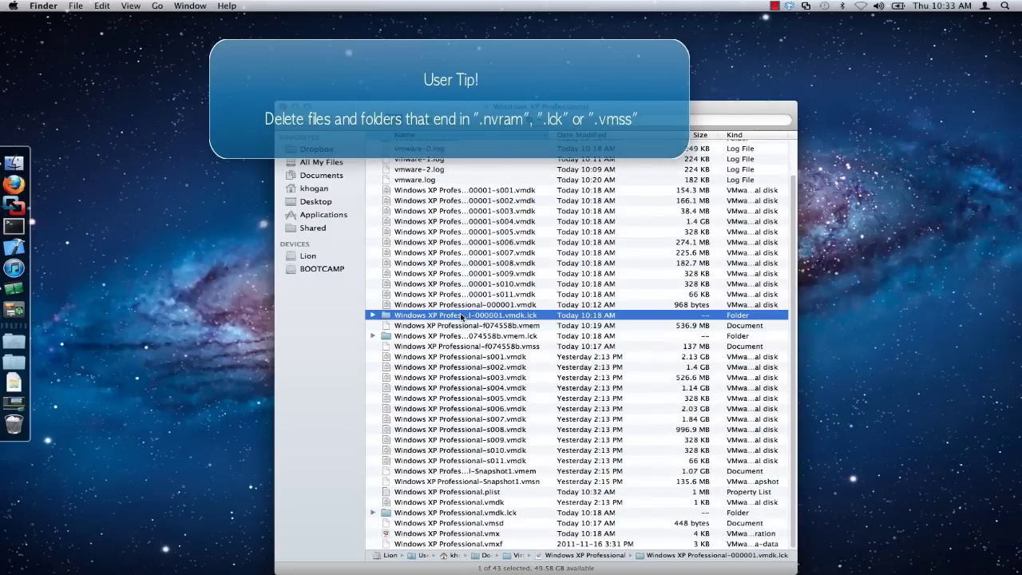
right_click(461, 316)
left_click(496, 336)
right_click(458, 338)
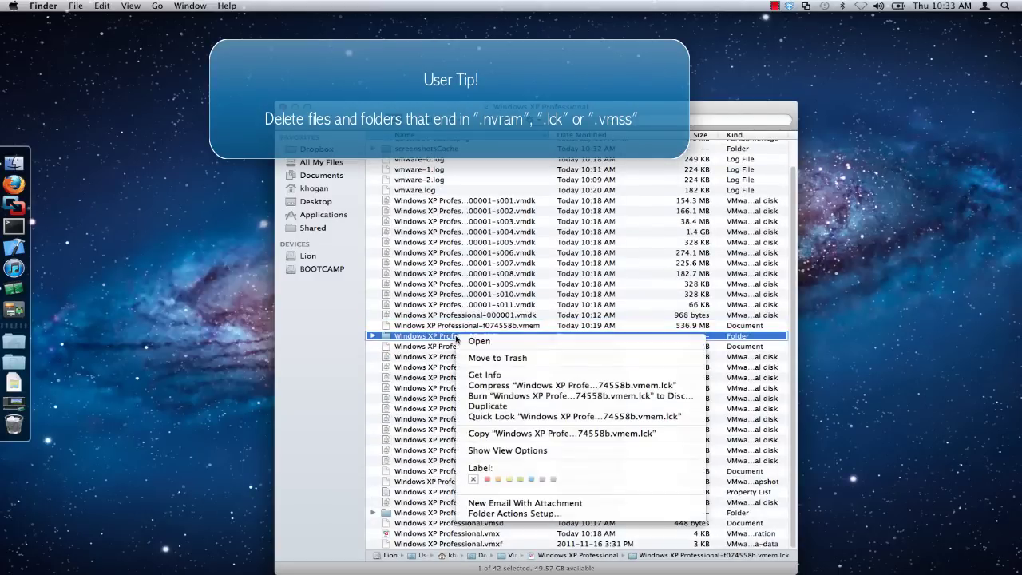
left_click(497, 358)
right_click(455, 511)
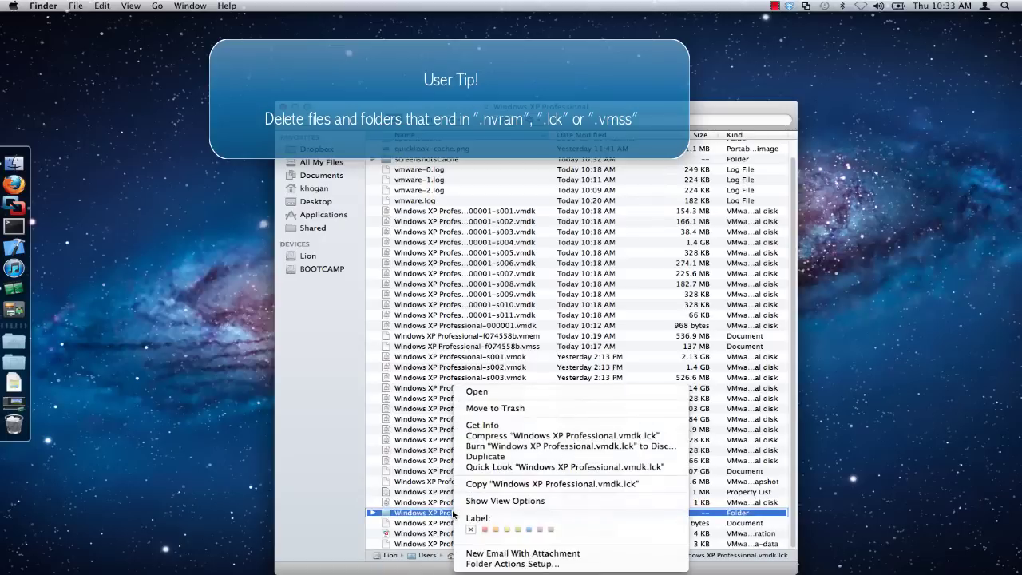
left_click(511, 410)
Step: Move the suspend state file Windows XP Professional-f074558b.vmss to the Trash
left_click(495, 359)
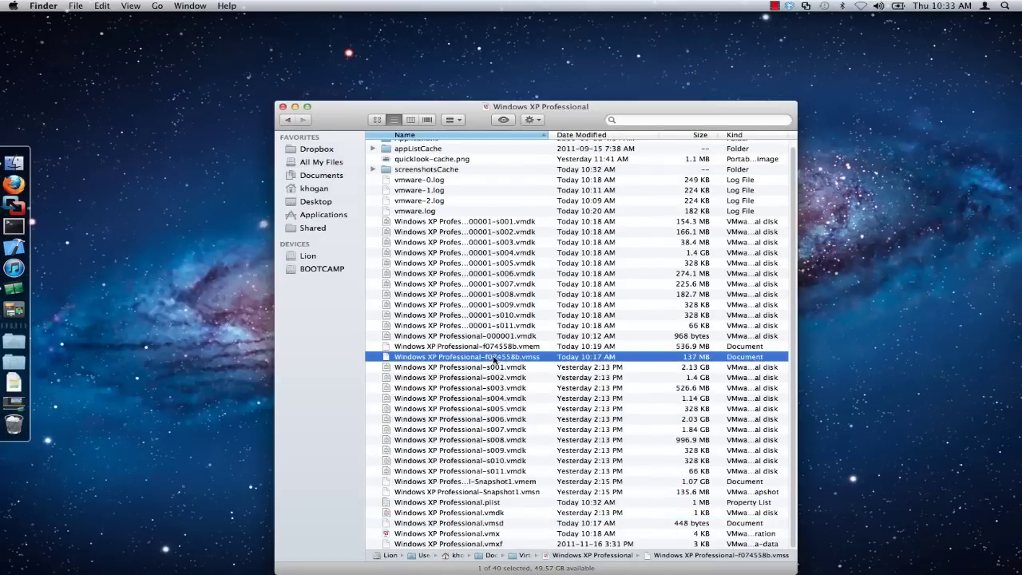
right_click(494, 361)
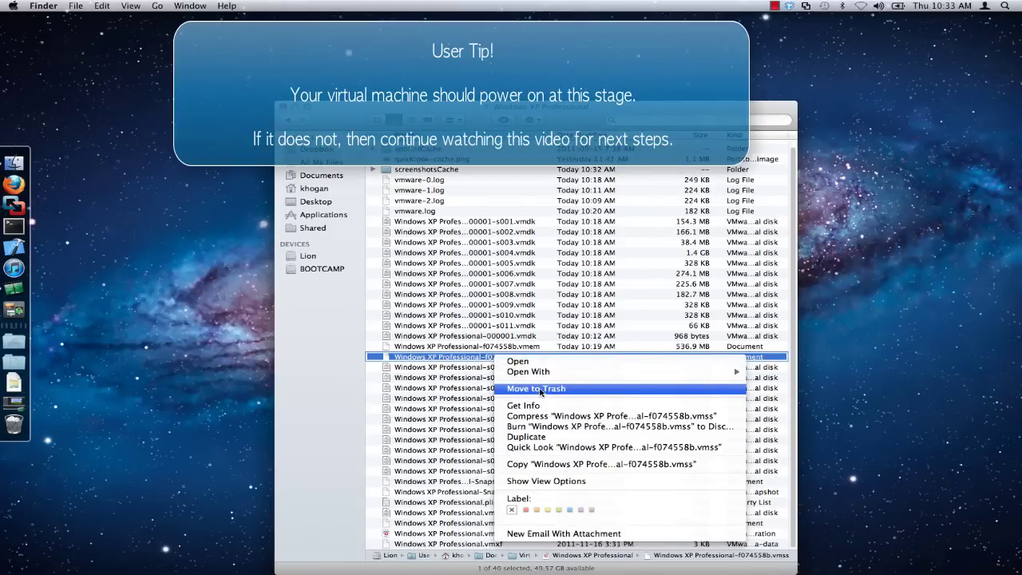
left_click(540, 389)
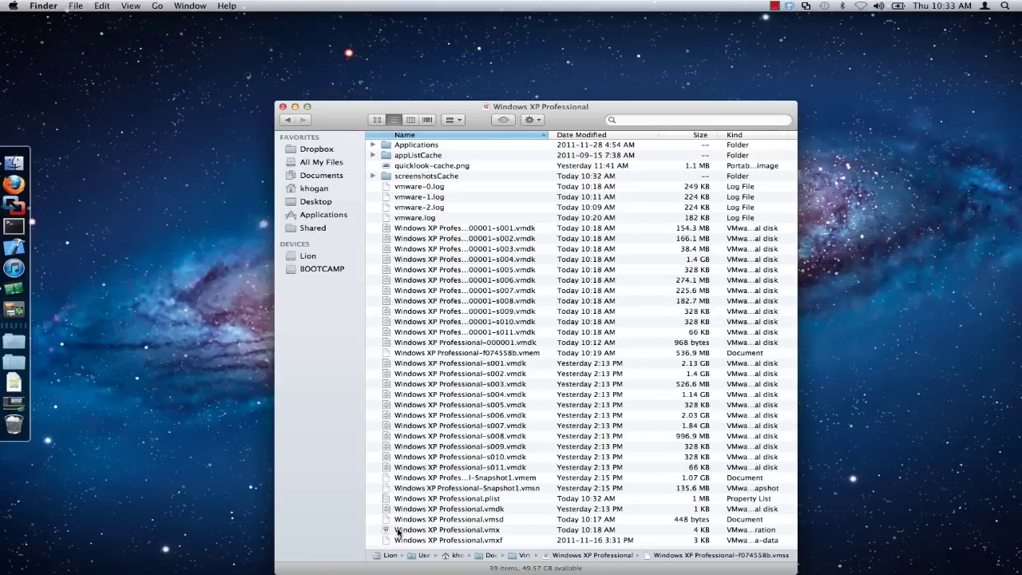
Step: Open the configuration file Windows XP Professional.vmx with TextEdit
right_click(401, 529)
mouse_move(595, 402)
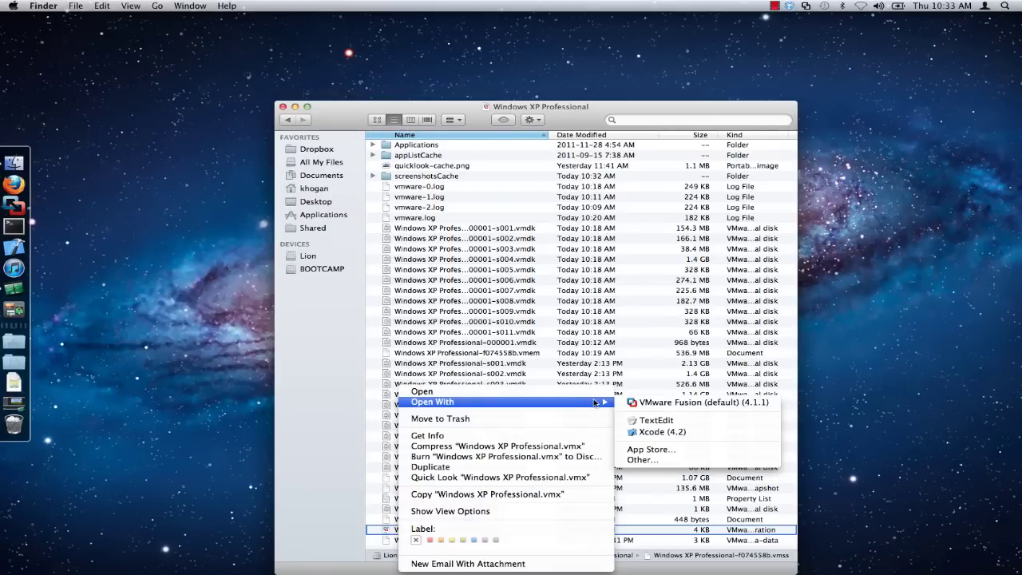
left_click(655, 421)
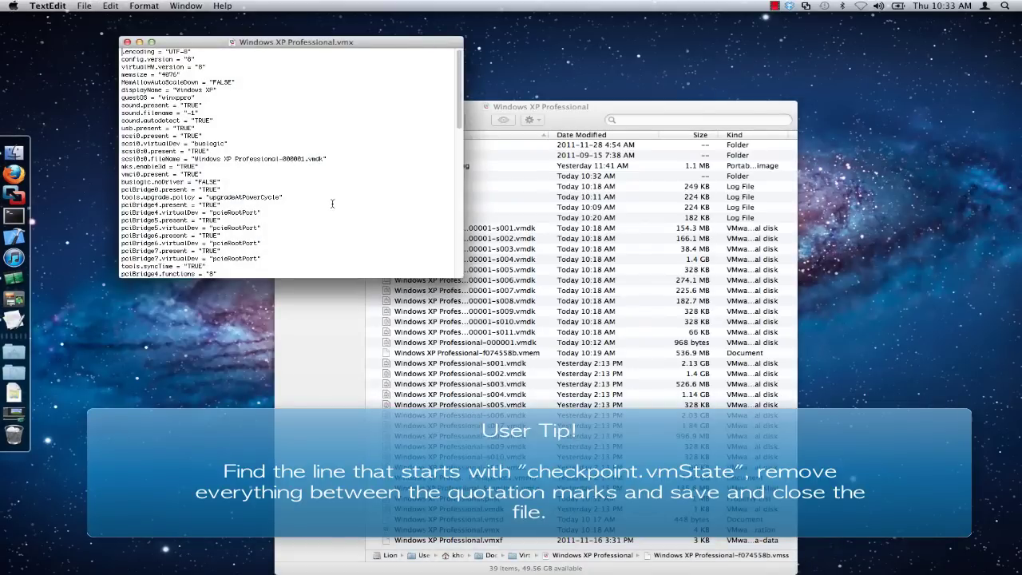
Step: Find "checkpoint" in the file, remove the quoted value of the checkpoint.vmState line, and close the file with the change saved
key("super+f")
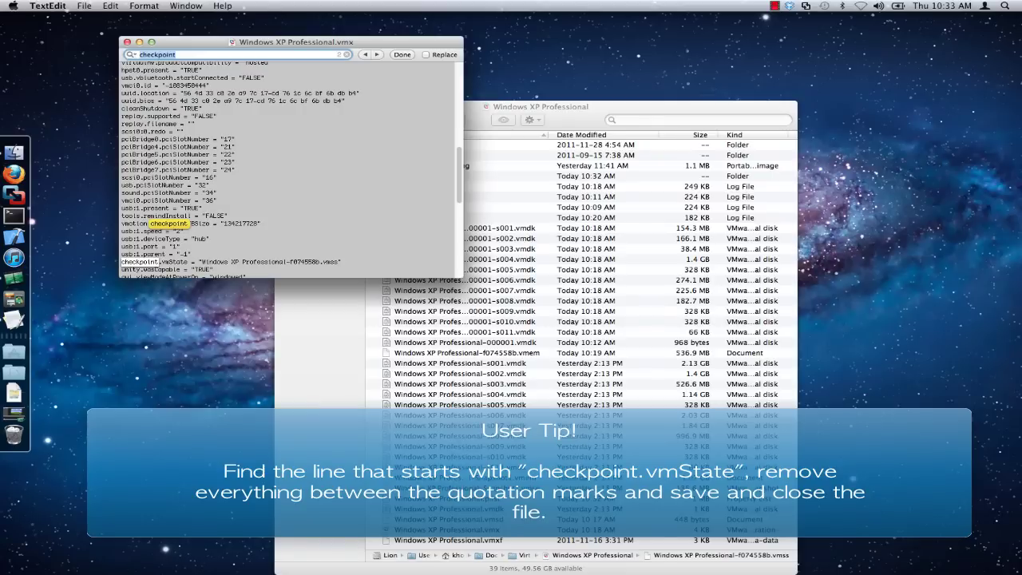
left_click_drag(341, 262, 241, 262)
key("BackSpace")
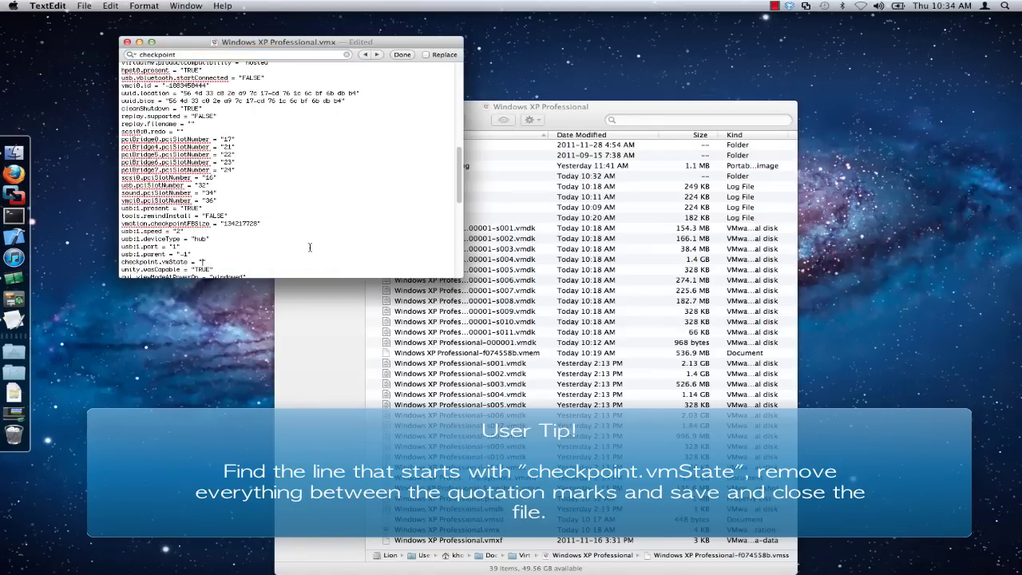
left_click(128, 43)
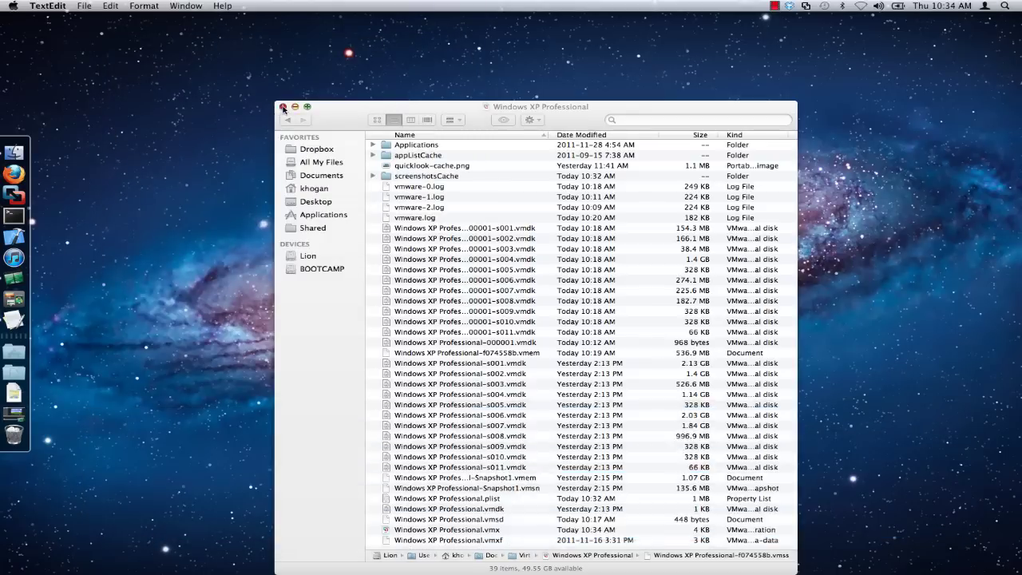
Step: Close the Finder window, switch back to VMware Fusion, and start the Windows XP virtual machine
left_click(281, 106)
left_click(14, 195)
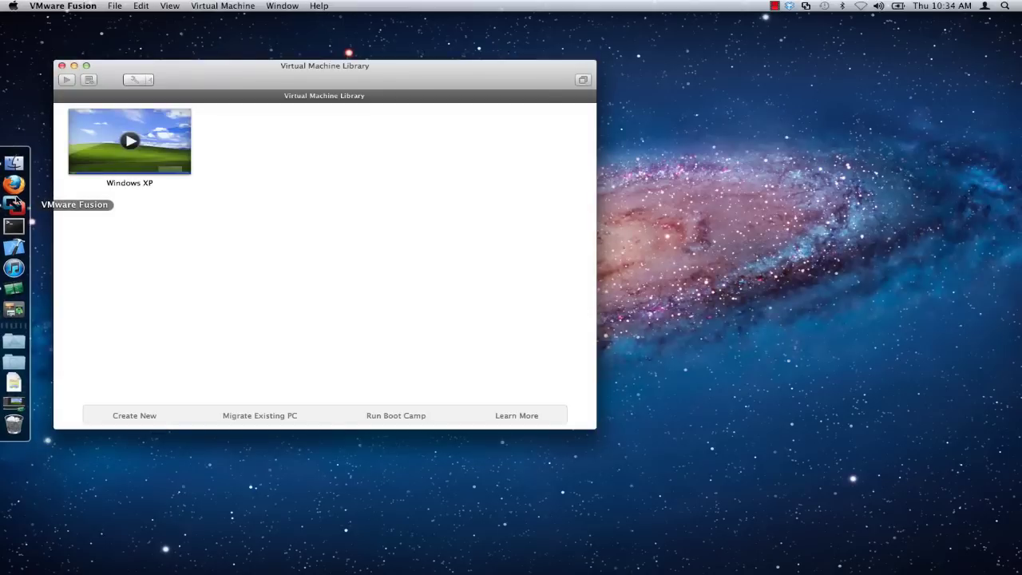
left_click(129, 142)
left_click(129, 142)
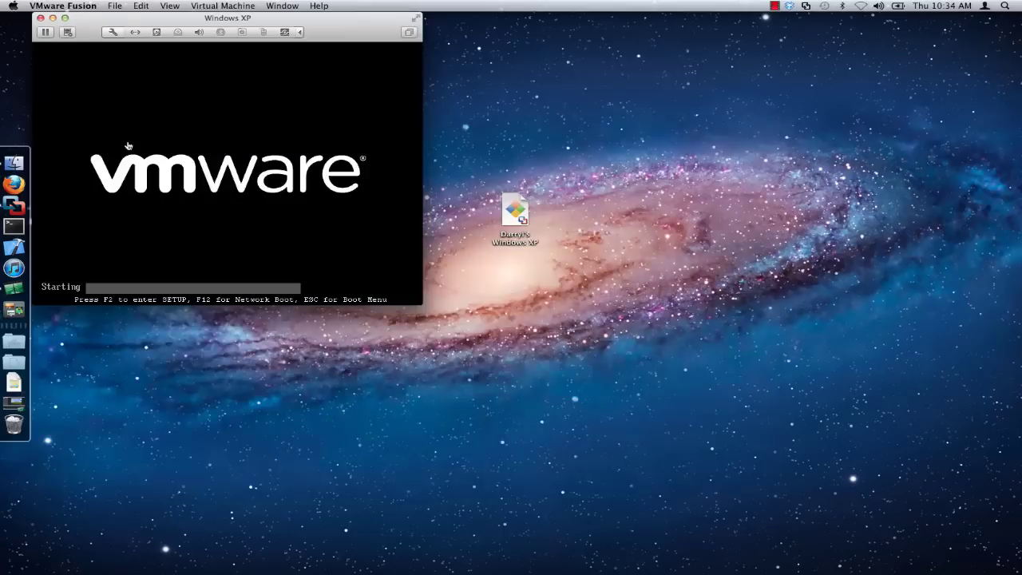